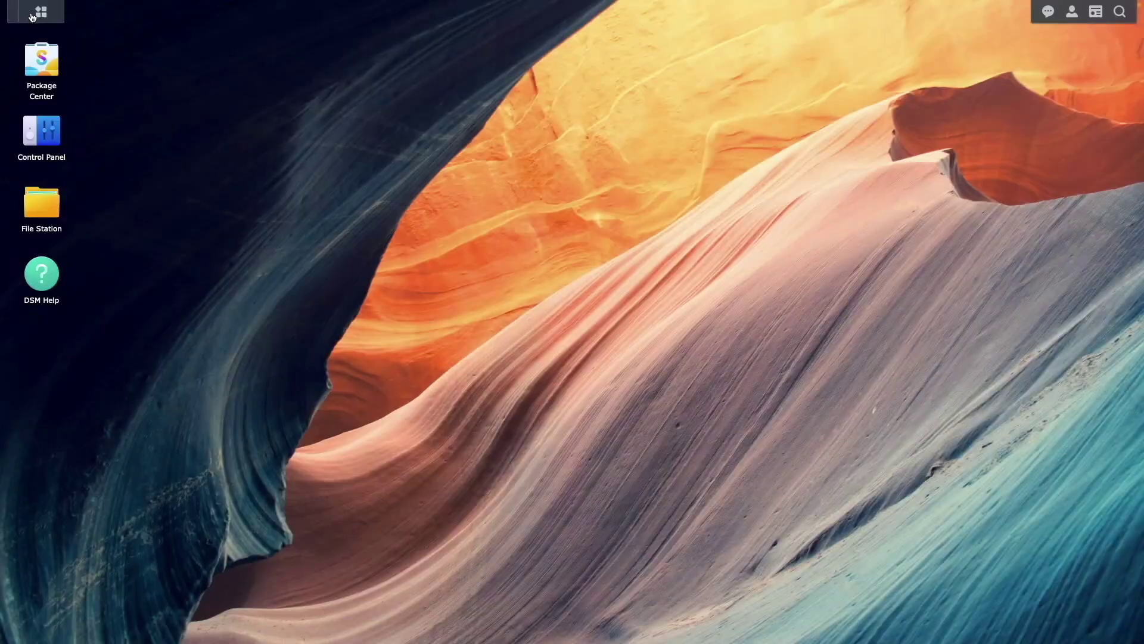
Create an 'openspeedtest' folder in the docker share, then return to Container Manager's Project list
click(813, 180)
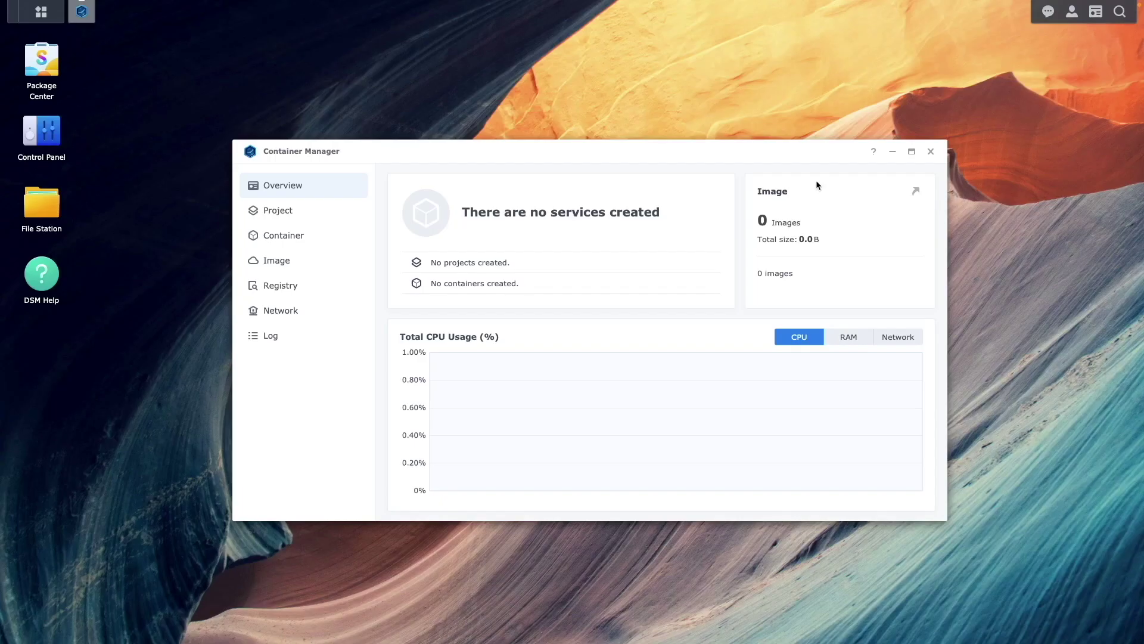
click(51, 205)
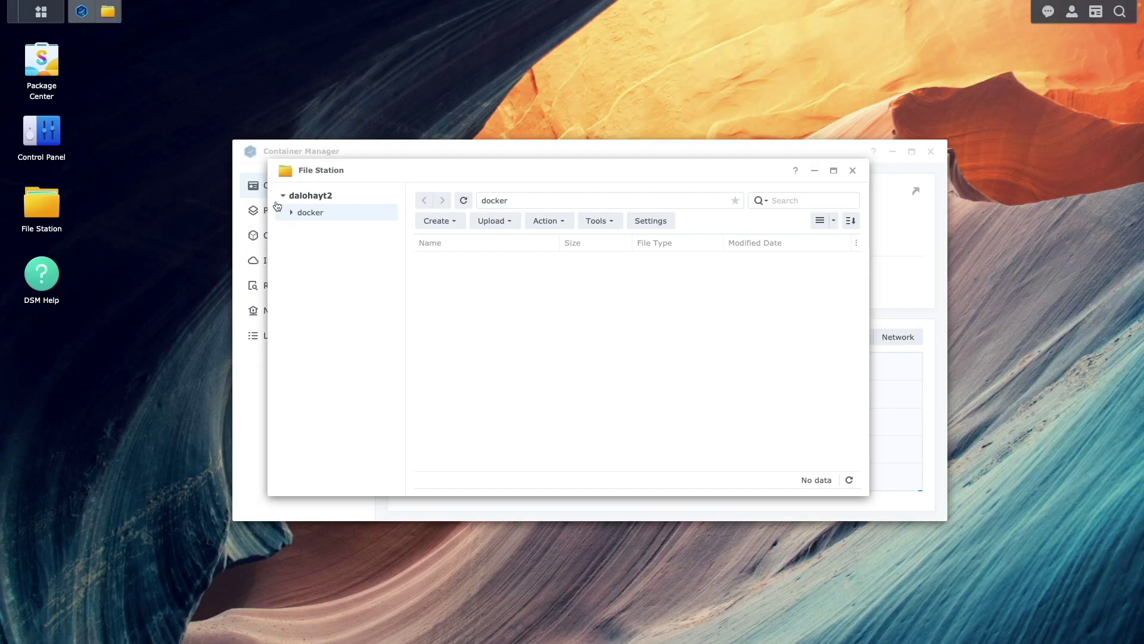
click(439, 222)
click(464, 242)
text(openspeedtest)
click(628, 370)
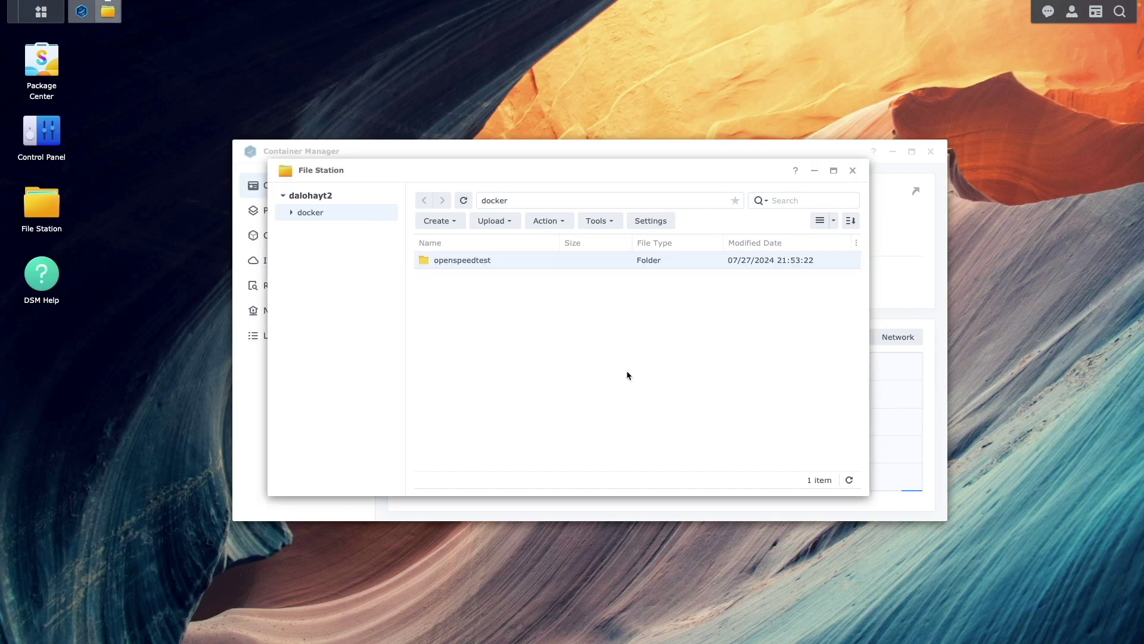
click(854, 171)
click(285, 211)
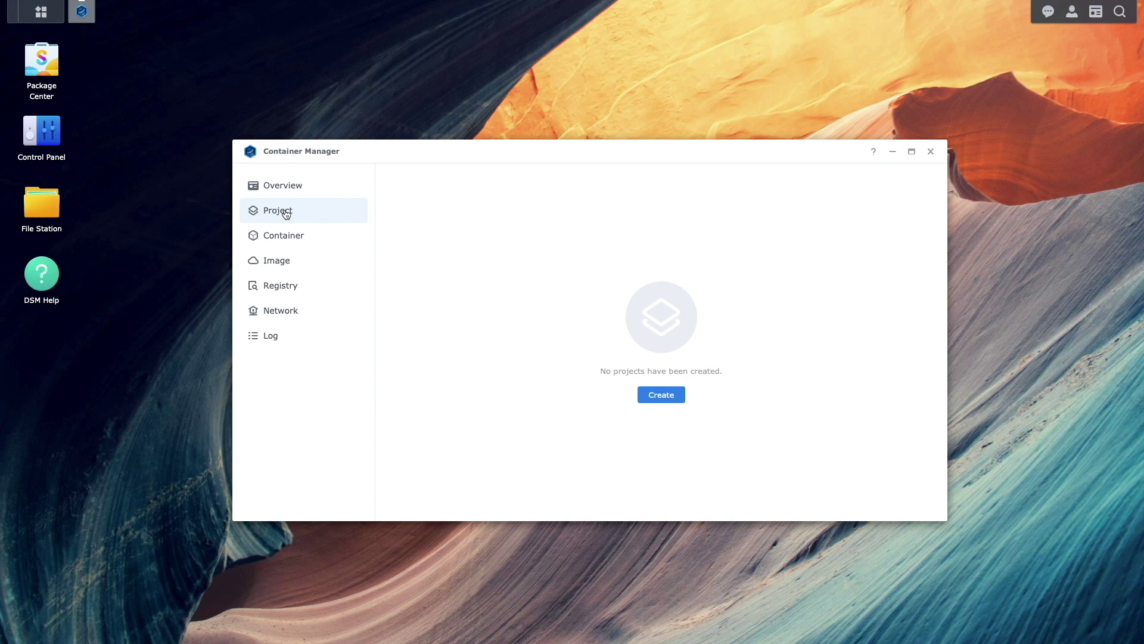
Start a new project named 'openspeedtest' with its path set to docker/openspeedtest
click(661, 394)
text(openspeedtest)
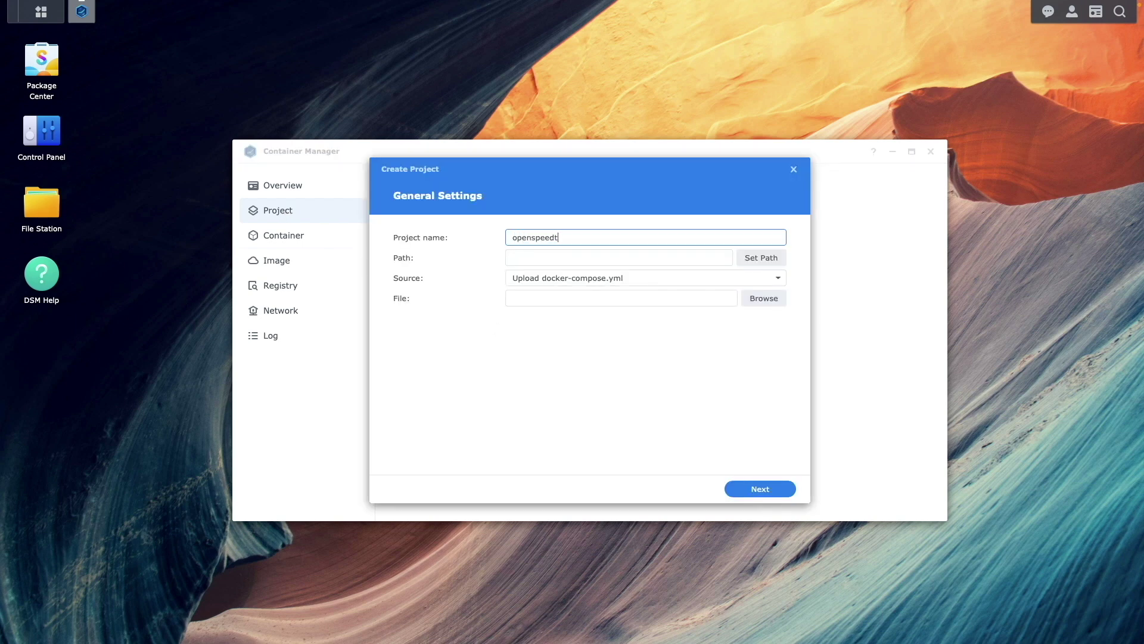
click(748, 259)
click(483, 242)
click(525, 251)
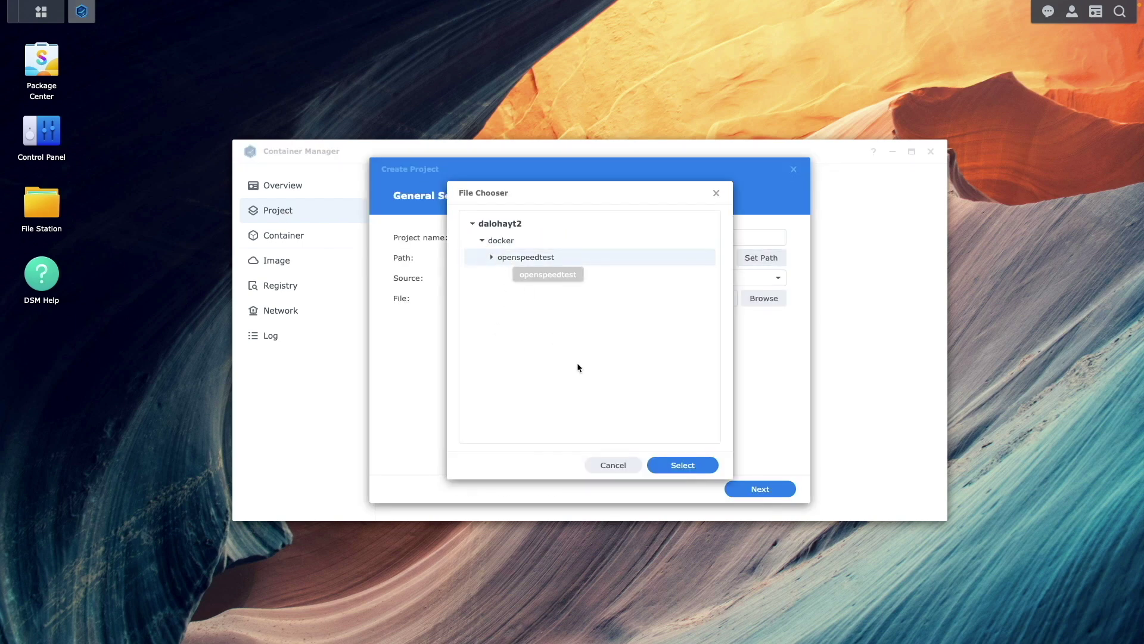
click(657, 465)
Paste the compose configuration into a new docker-compose.yml, skip the web portal and finish the wizard
click(772, 279)
click(708, 322)
key(ctrl+v)
click(783, 486)
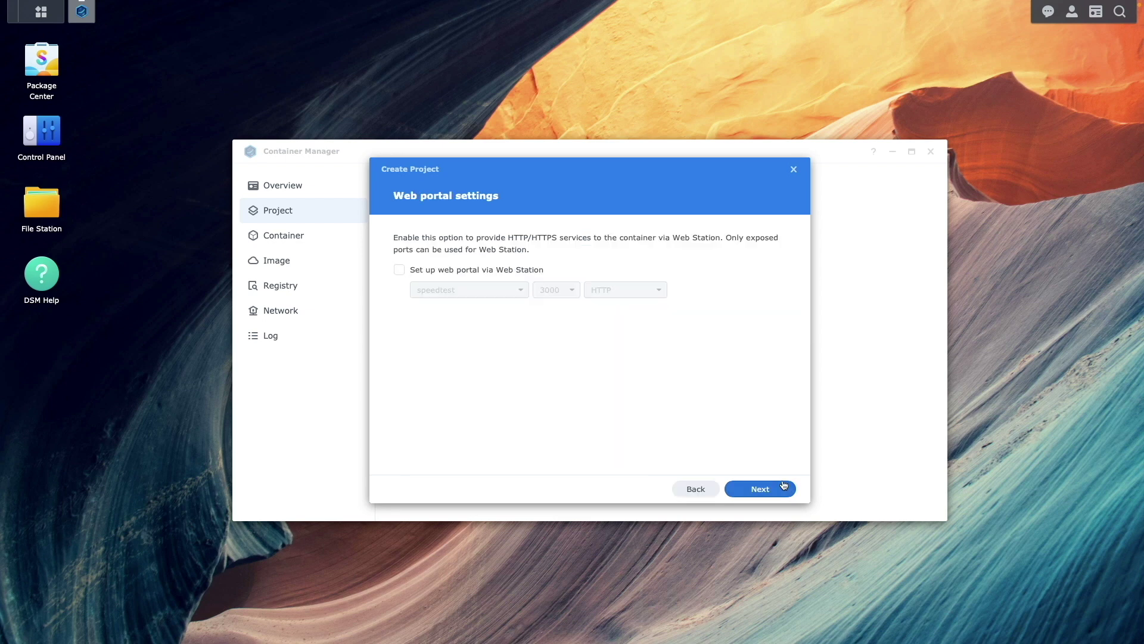
click(784, 486)
click(784, 487)
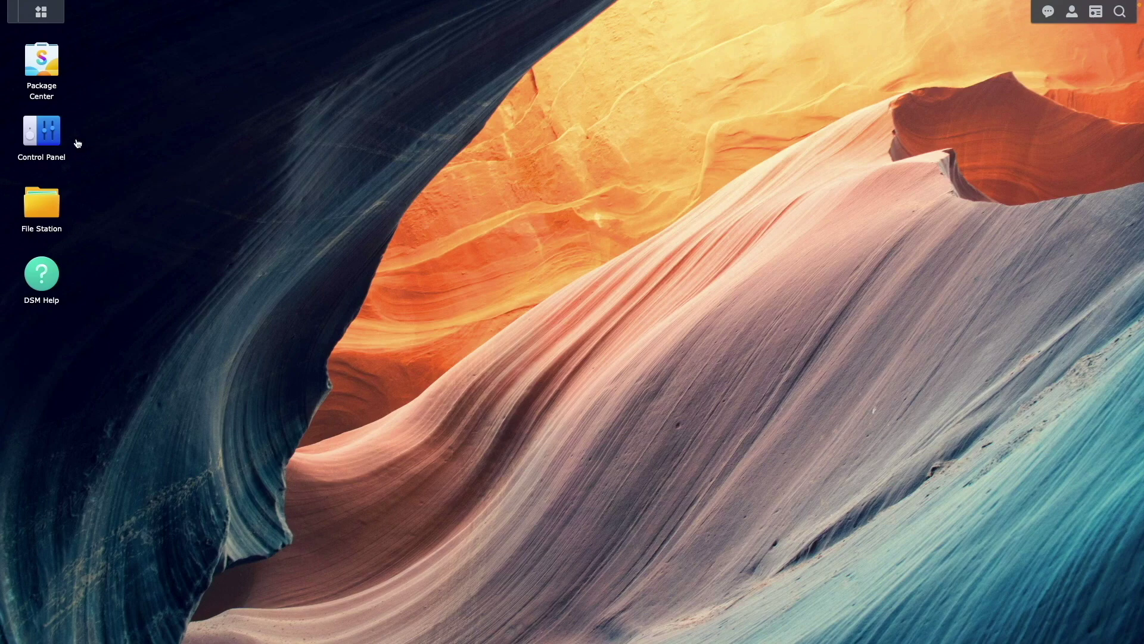
Open Control Panel's Network Interface list and its Create menu
click(58, 133)
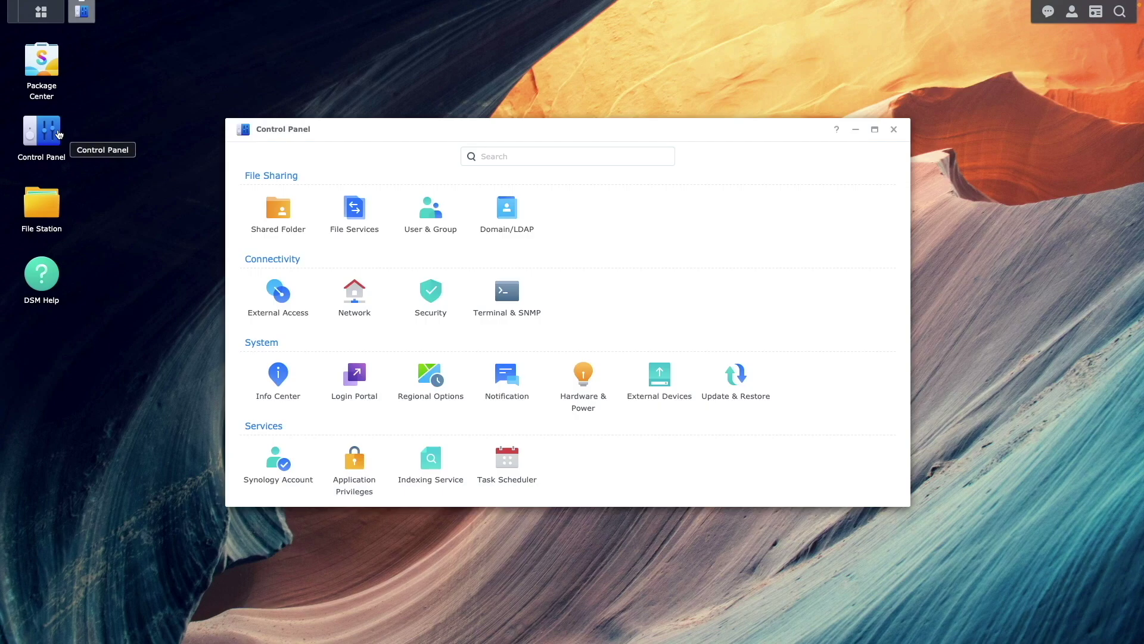
click(348, 293)
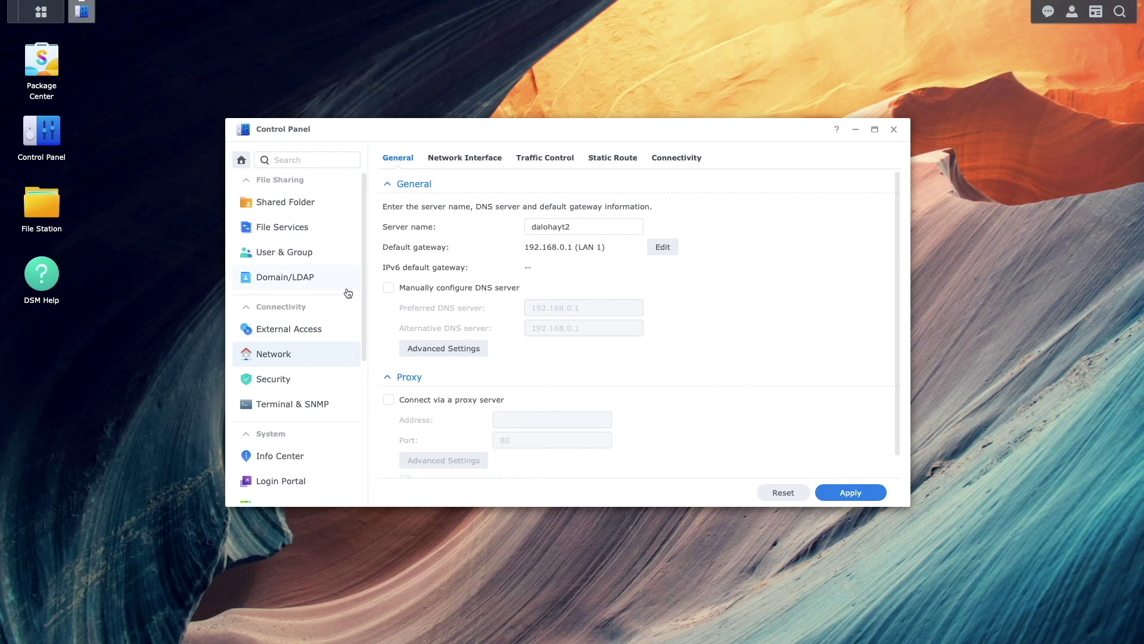
click(464, 159)
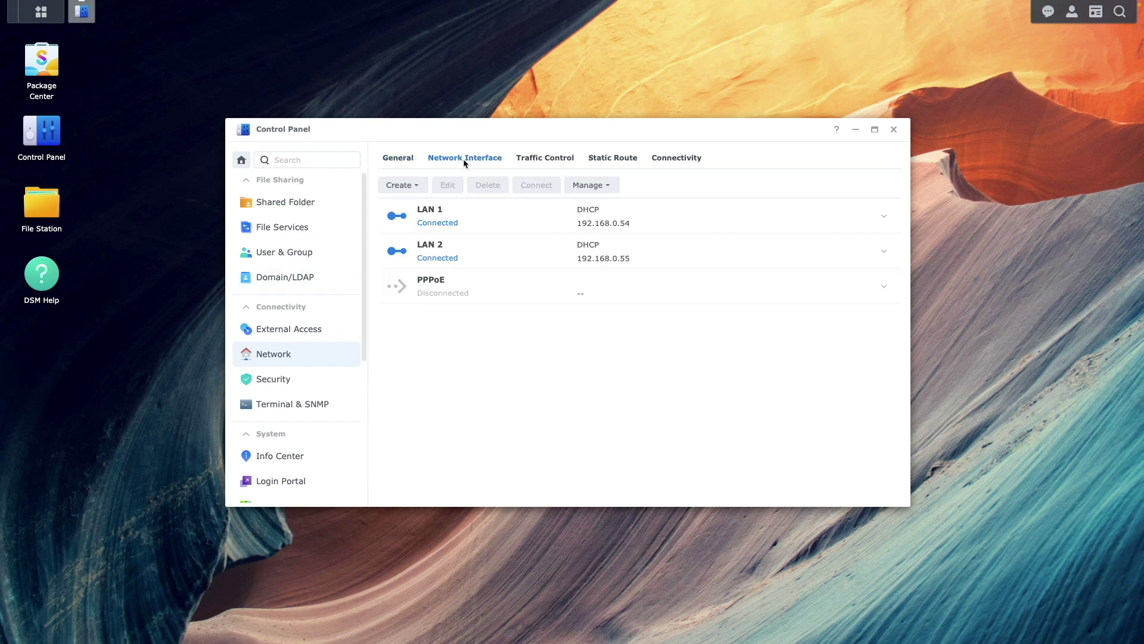
click(417, 187)
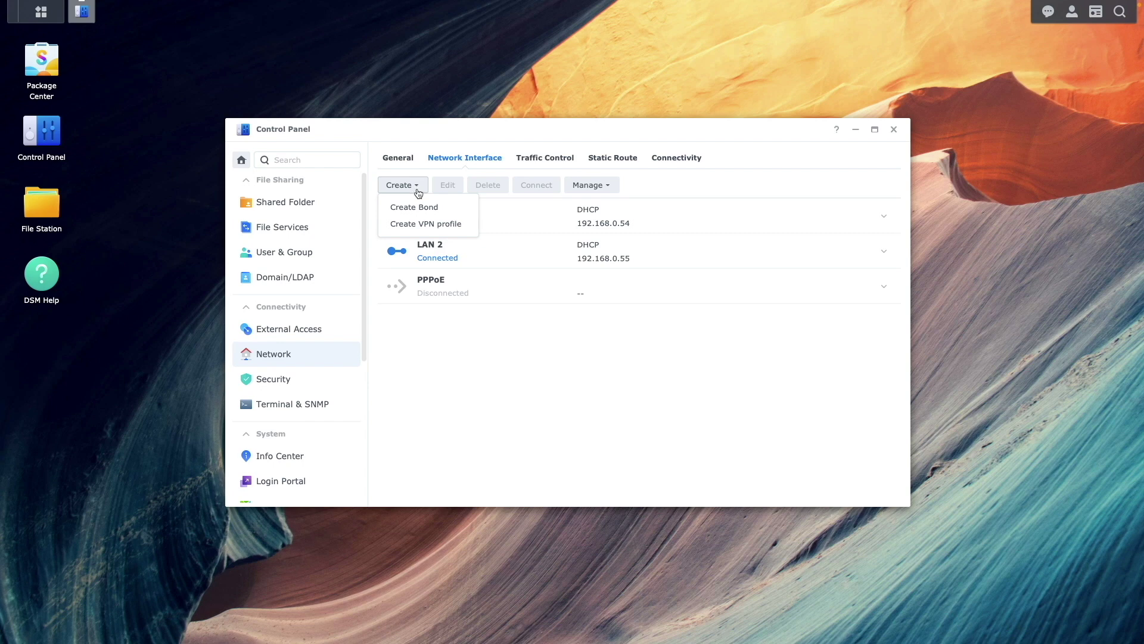
Create a bond of LAN 1 and LAN 2 with the default mode and DHCP addressing
click(420, 212)
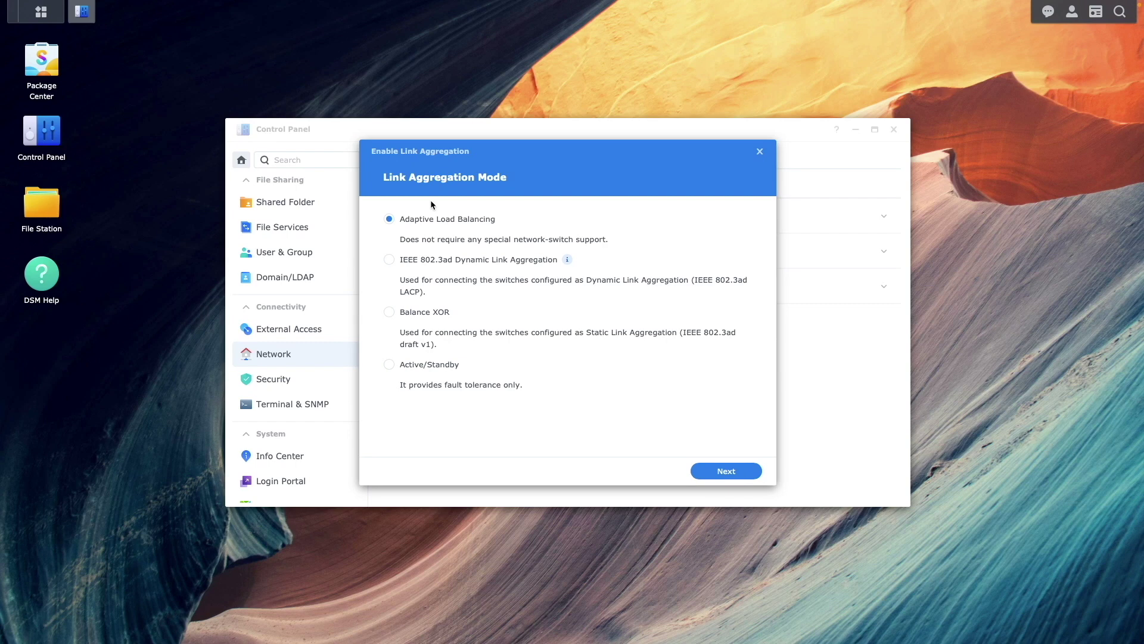
click(707, 474)
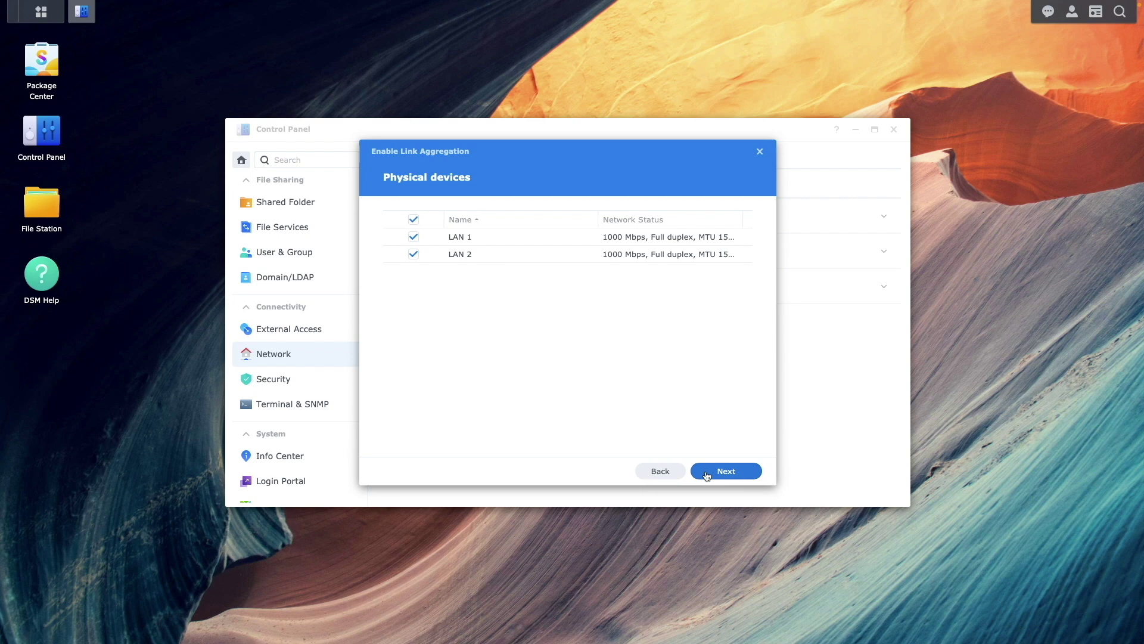
click(707, 474)
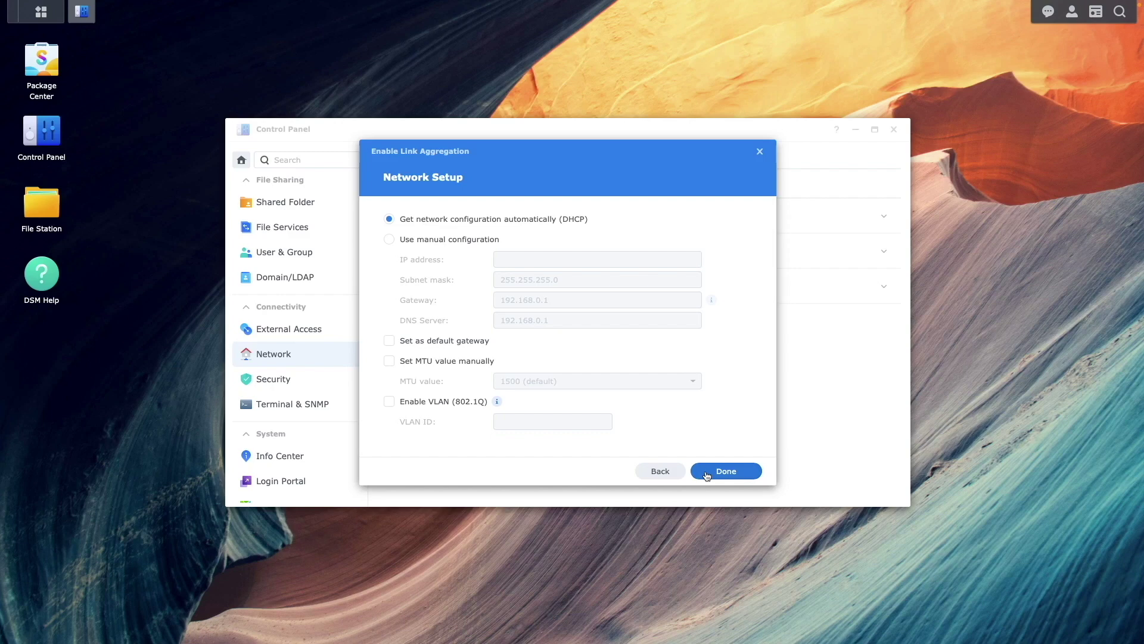
click(707, 474)
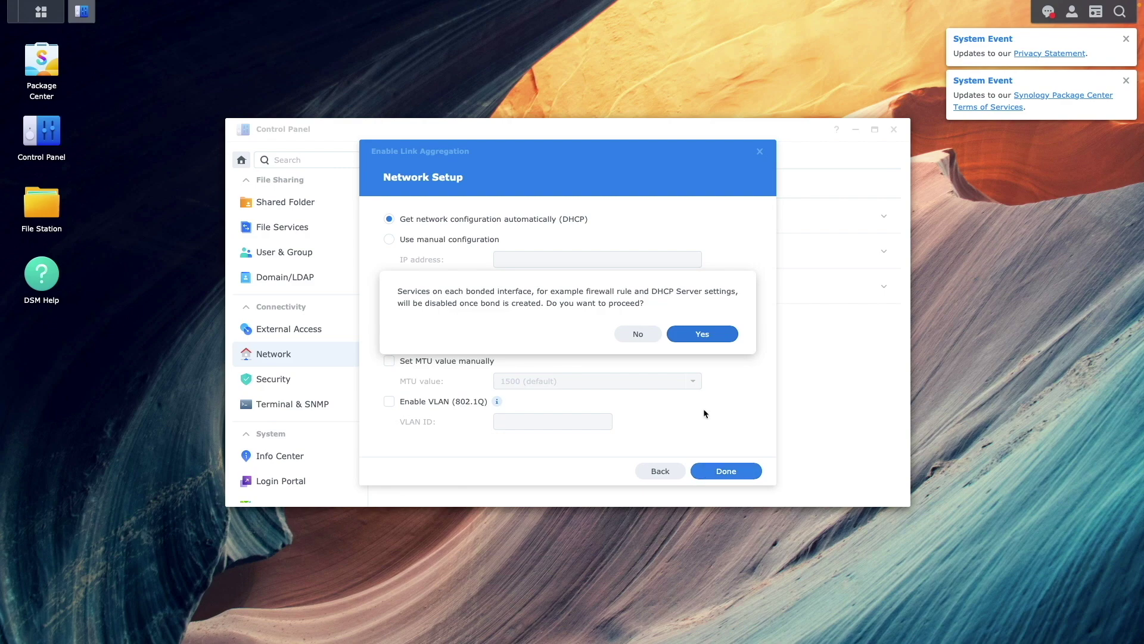
Confirm the bond creation so LAN 1 and LAN 2 become Bond 1
click(709, 334)
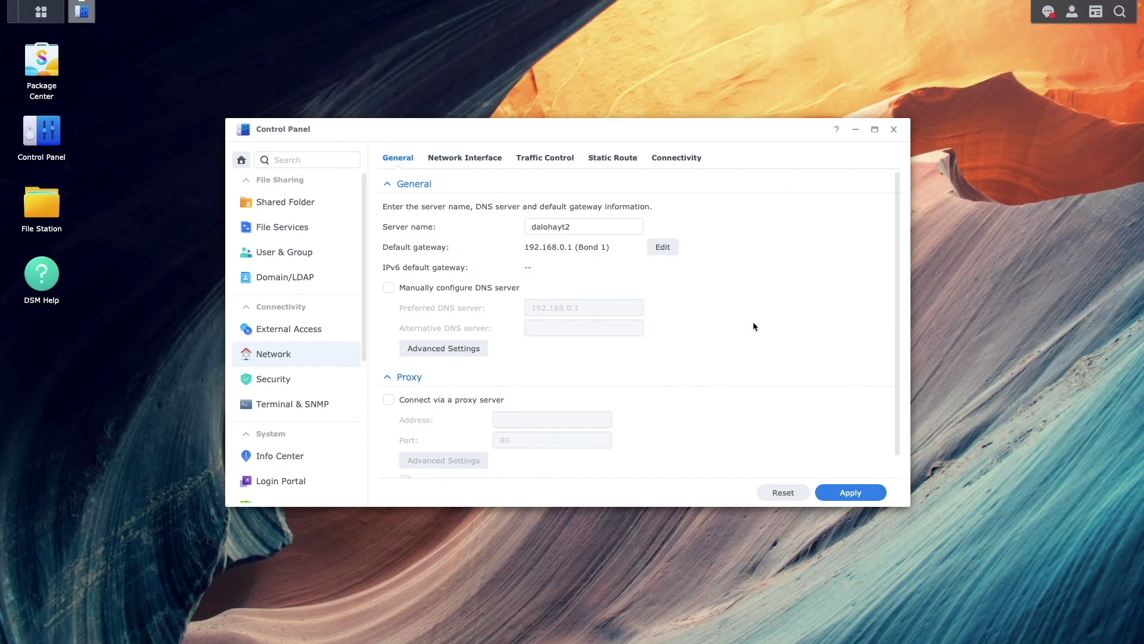
Edit Bond 1 and switch its aggregation mode to Balance XOR
click(474, 160)
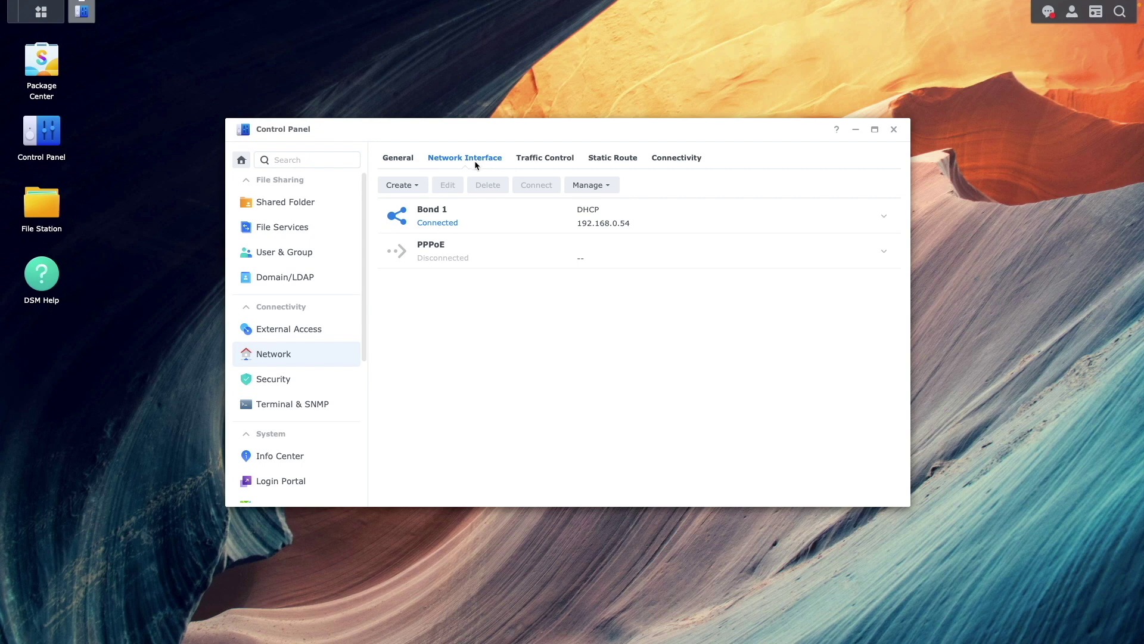
click(460, 213)
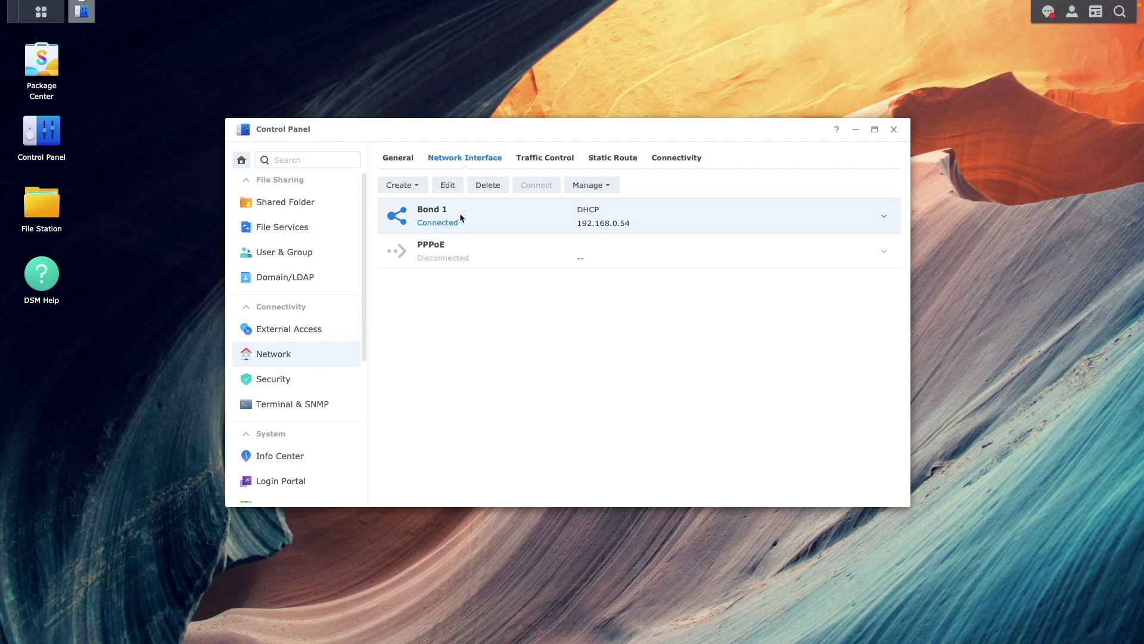
click(449, 184)
click(356, 291)
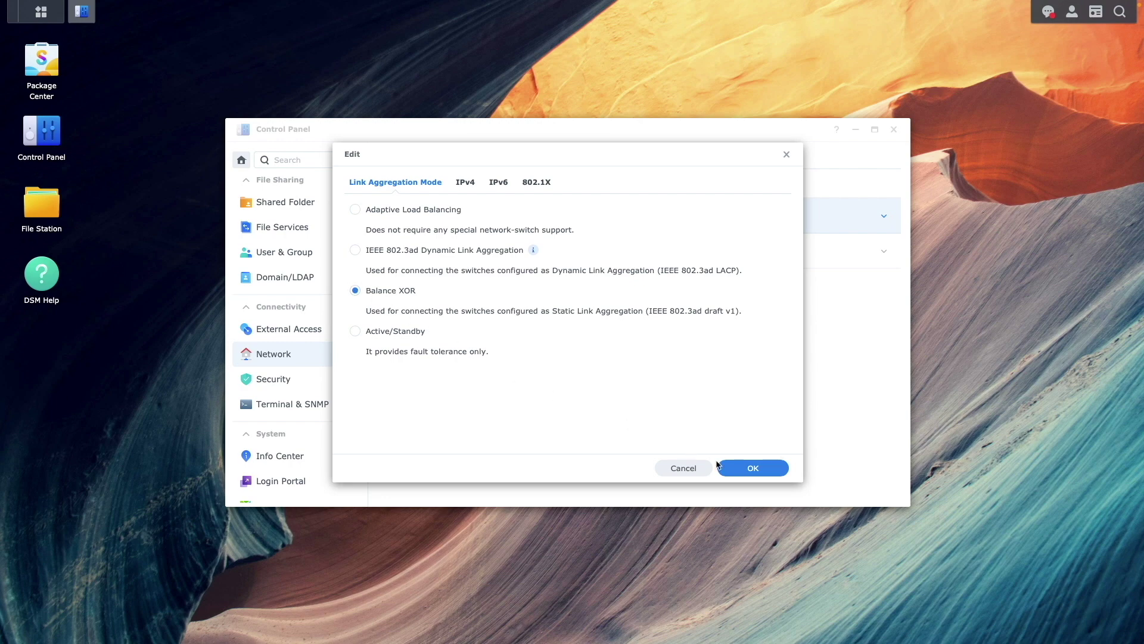
click(741, 472)
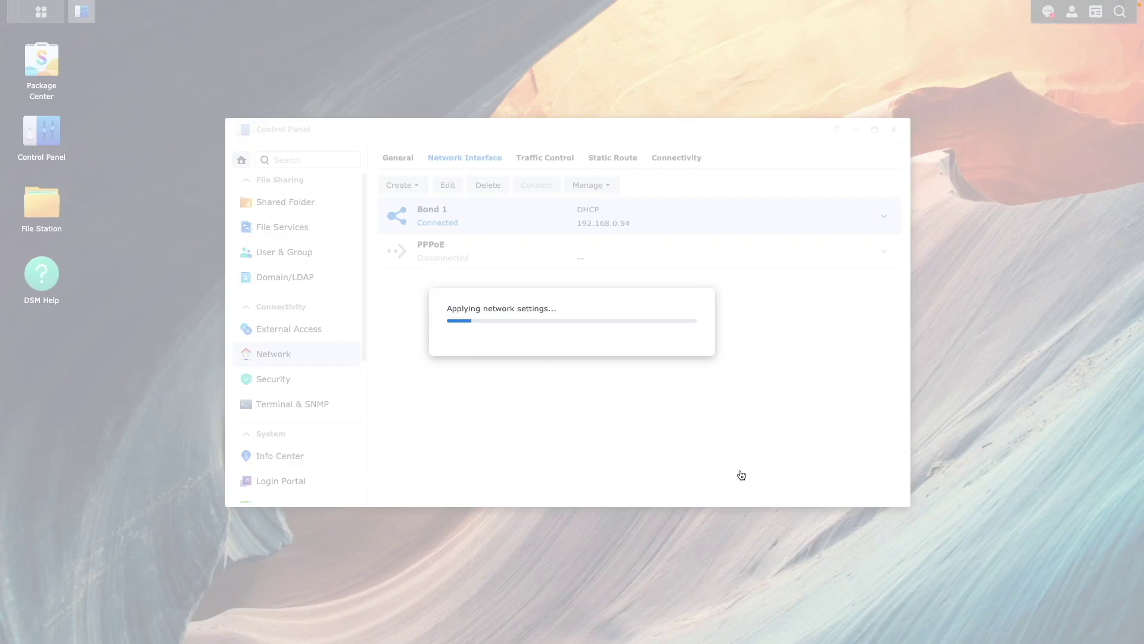